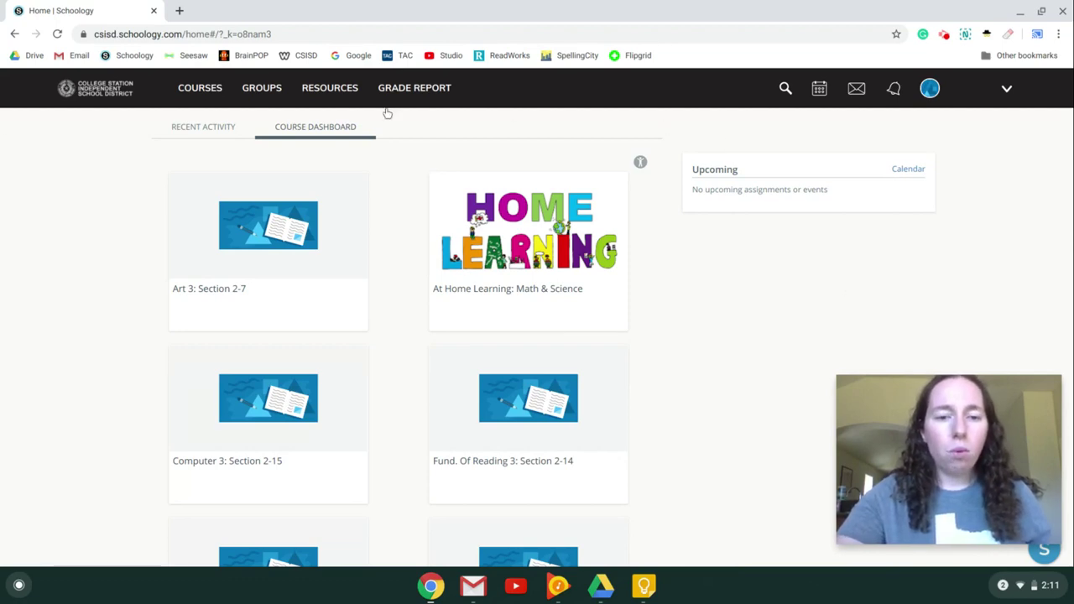
Step: Find and open the Recess: Klingsick & Wallace course card on the Course Dashboard
{"action": "scroll", "coordinate": [29, 285], "scroll_direction": "down", "scroll_amount": 6}
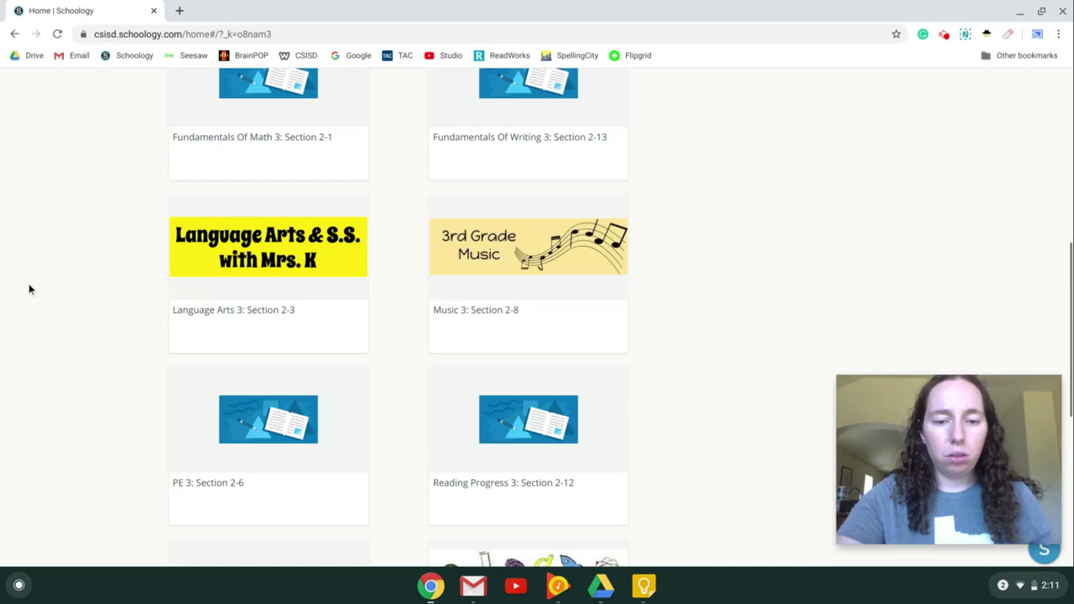
{"action": "scroll", "coordinate": [29, 290], "scroll_direction": "down", "scroll_amount": 2}
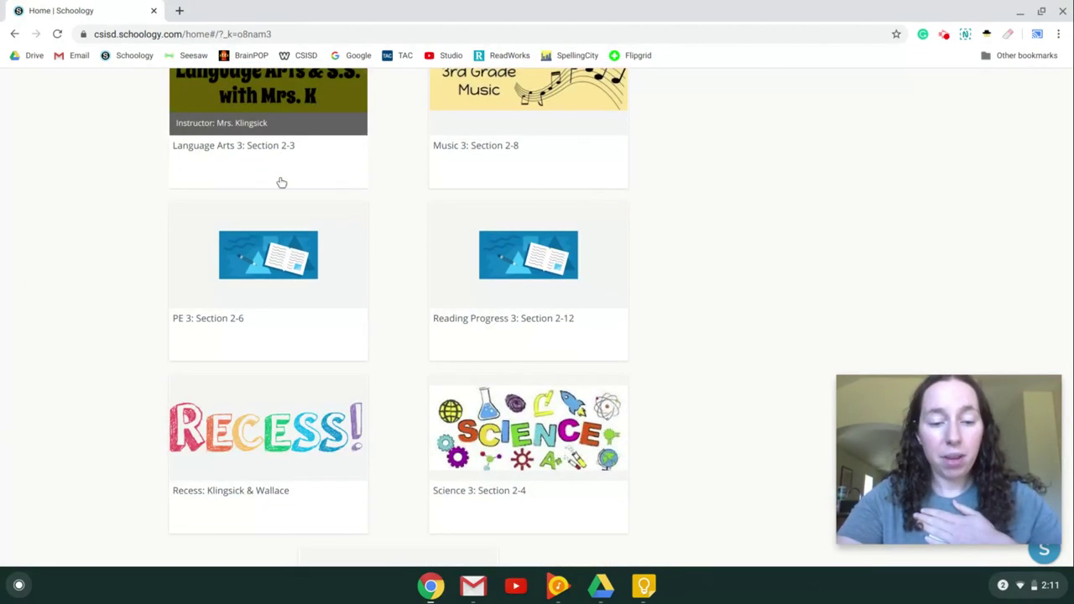
{"action": "scroll", "coordinate": [277, 179], "scroll_direction": "down", "scroll_amount": 1}
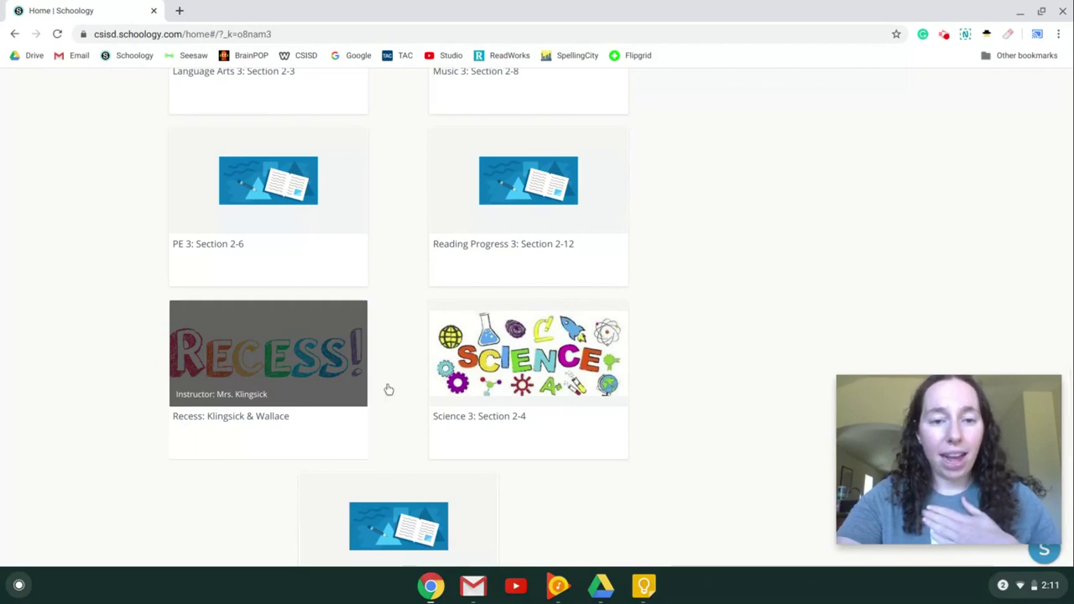
{"action": "scroll", "coordinate": [208, 410], "scroll_direction": "up", "scroll_amount": 5}
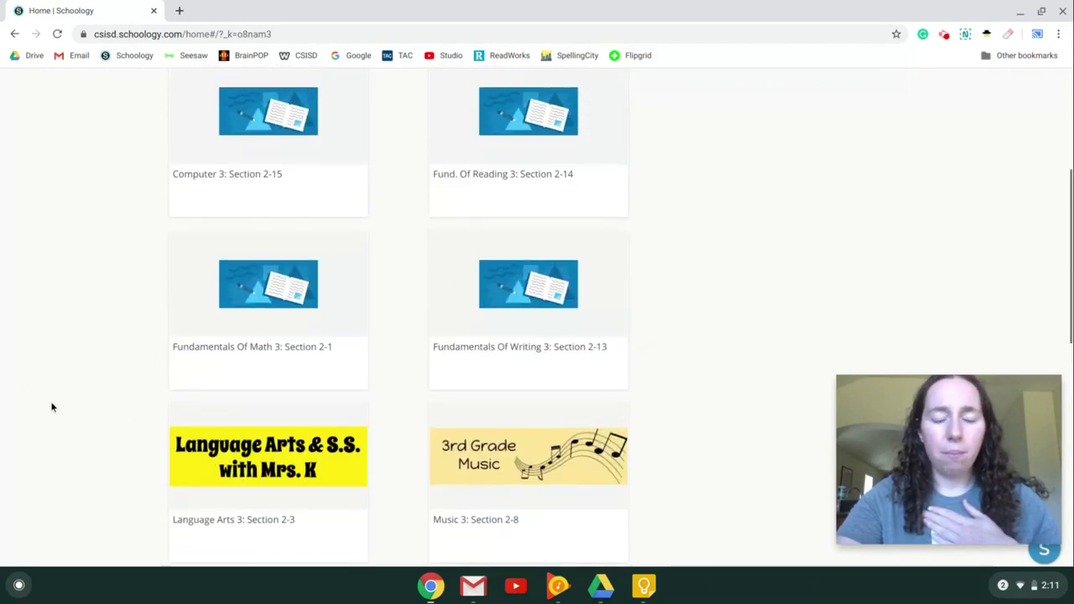
{"action": "scroll", "coordinate": [17, 377], "scroll_direction": "down", "scroll_amount": 1}
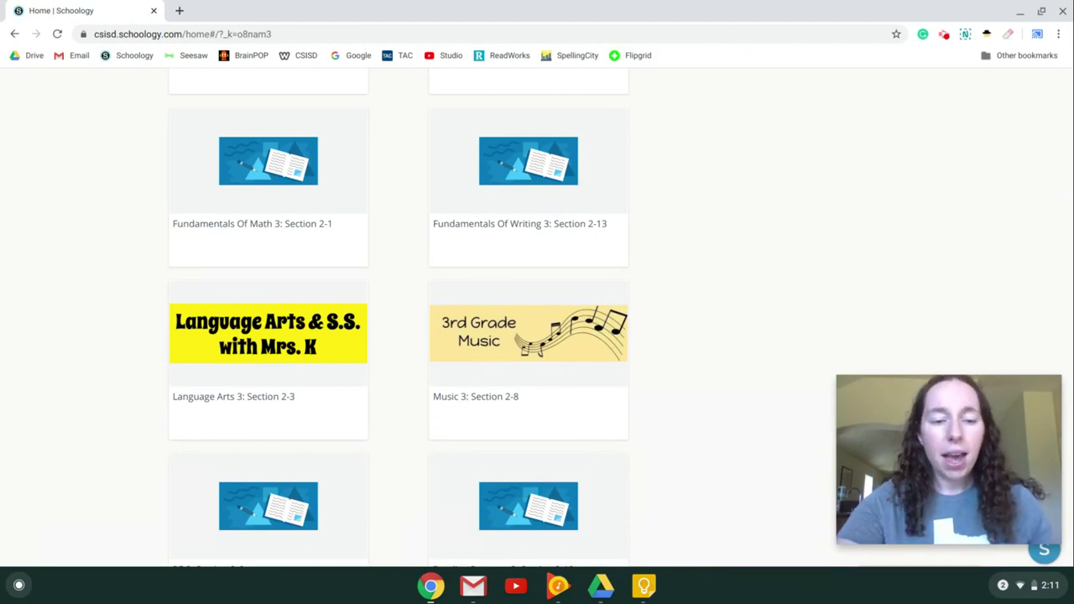
{"action": "scroll", "coordinate": [35, 376], "scroll_direction": "down", "scroll_amount": 5}
{"action": "scroll", "coordinate": [360, 319], "scroll_direction": "up", "scroll_amount": 2}
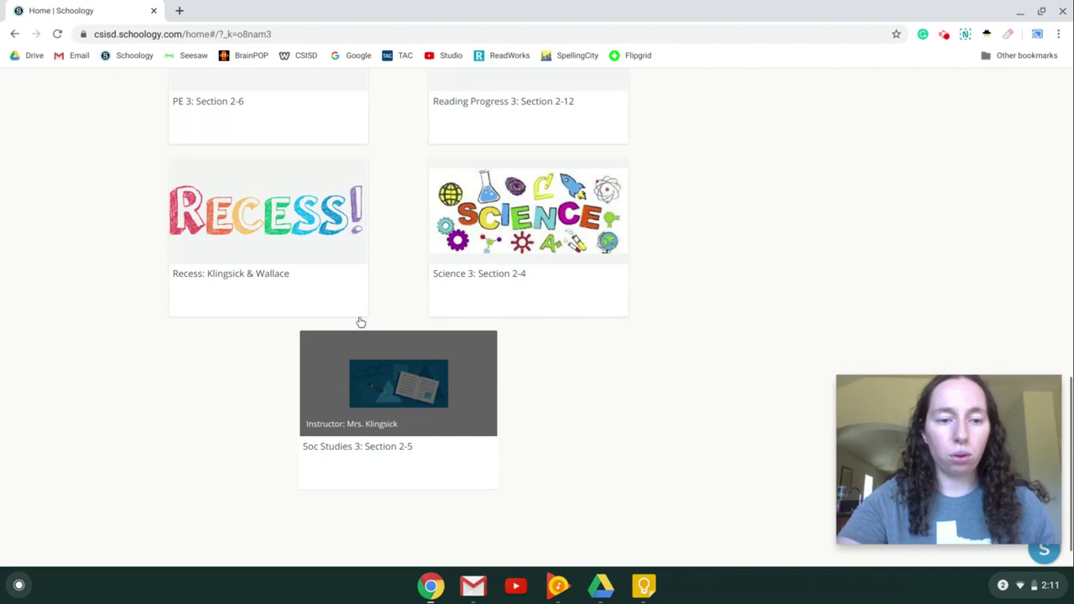
{"action": "left_click", "coordinate": [254, 308]}
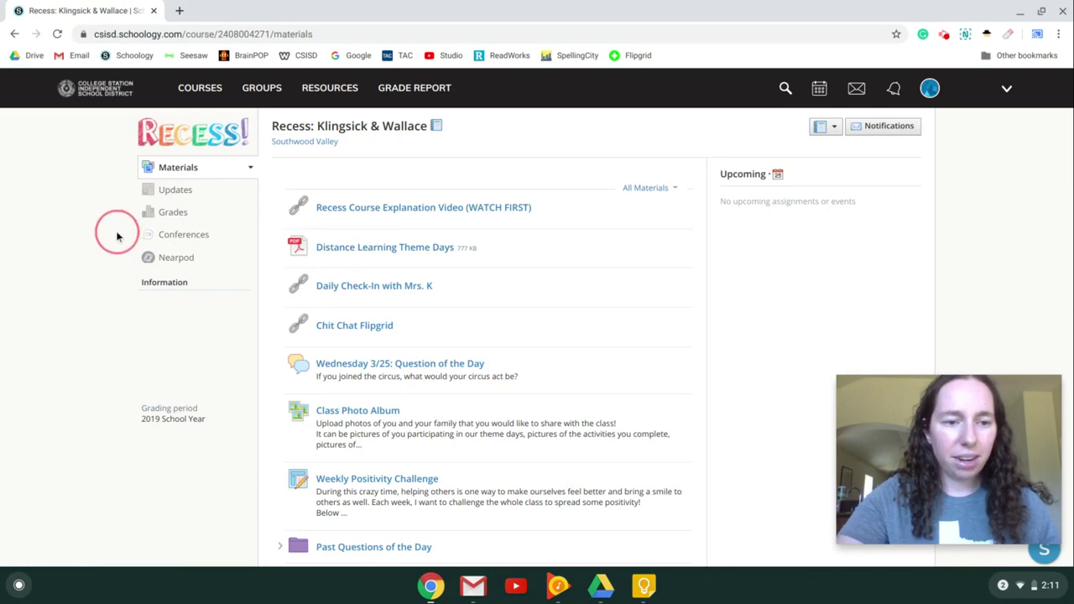
{"action": "left_click_drag", "start_coordinate": [119, 238], "coordinate": [154, 233]}
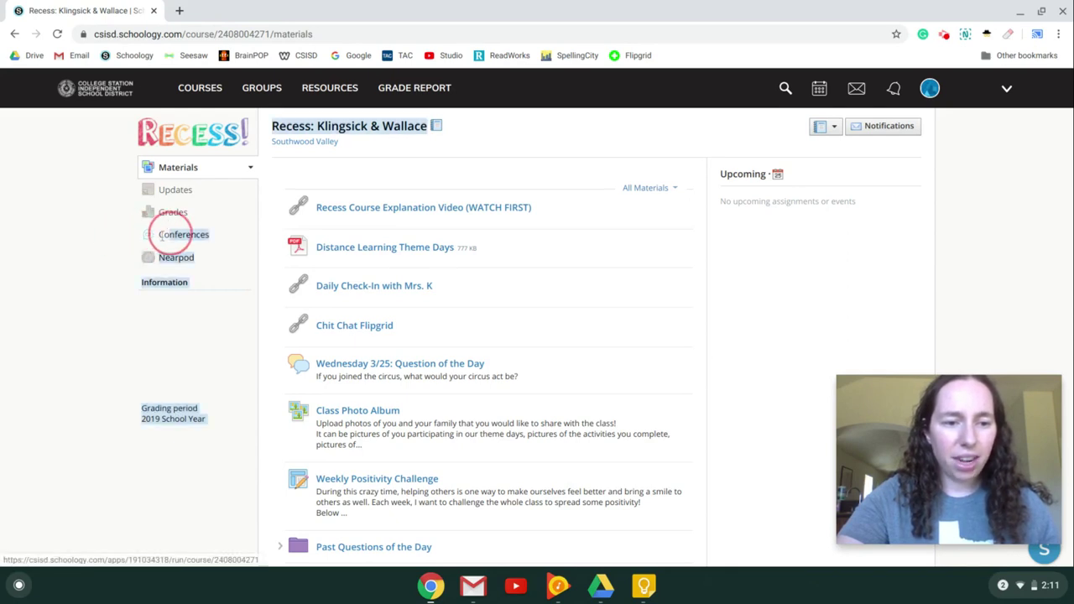
{"action": "left_click", "coordinate": [108, 232]}
Step: On the course's Conferences page, wait for Test 3/25 to go In progress and open it
{"action": "left_click", "coordinate": [178, 235]}
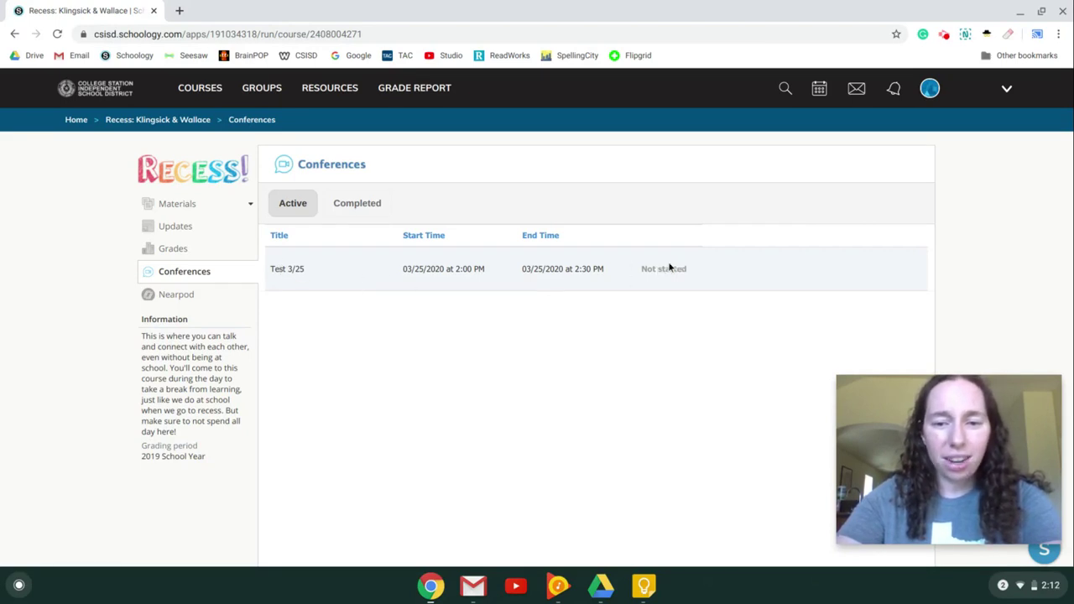
{"action": "mouse_move", "coordinate": [663, 266]}
{"action": "left_mouse_down"}
{"action": "mouse_move", "coordinate": [652, 263]}
{"action": "mouse_move", "coordinate": [650, 288]}
{"action": "mouse_move", "coordinate": [693, 260]}
{"action": "mouse_move", "coordinate": [652, 250]}
{"action": "left_mouse_up"}
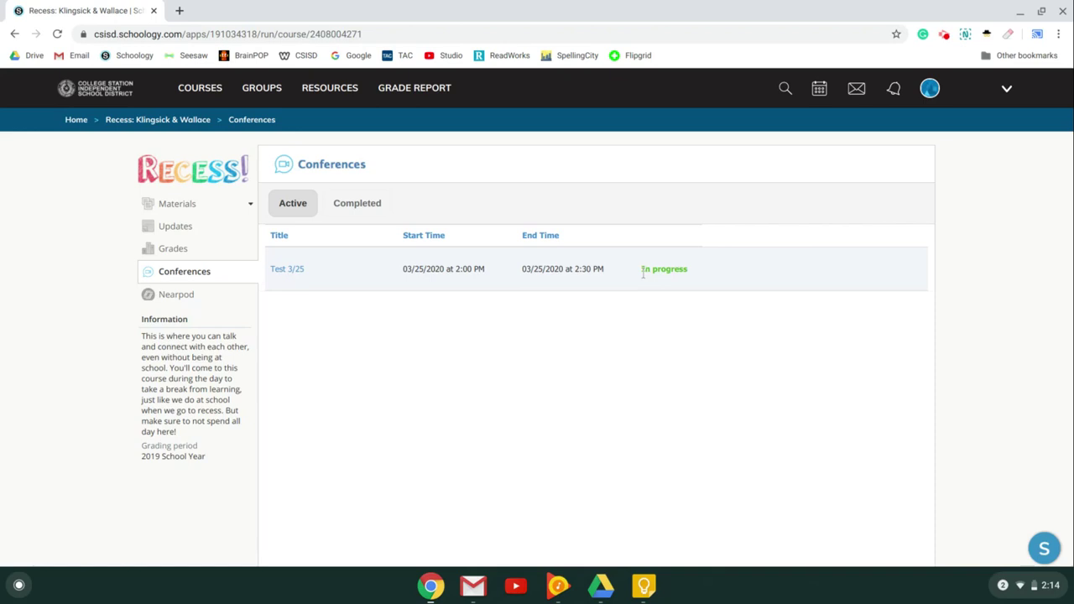
{"action": "left_click_drag", "start_coordinate": [662, 287], "coordinate": [654, 242]}
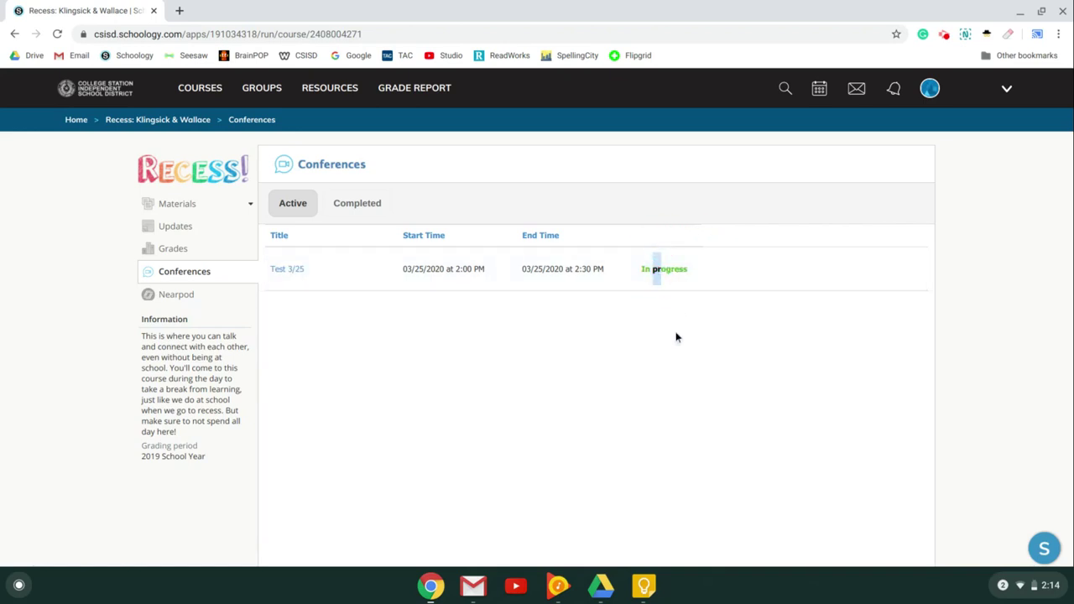
{"action": "left_click", "coordinate": [671, 292]}
{"action": "left_click", "coordinate": [290, 270]}
{"action": "left_click", "coordinate": [289, 269]}
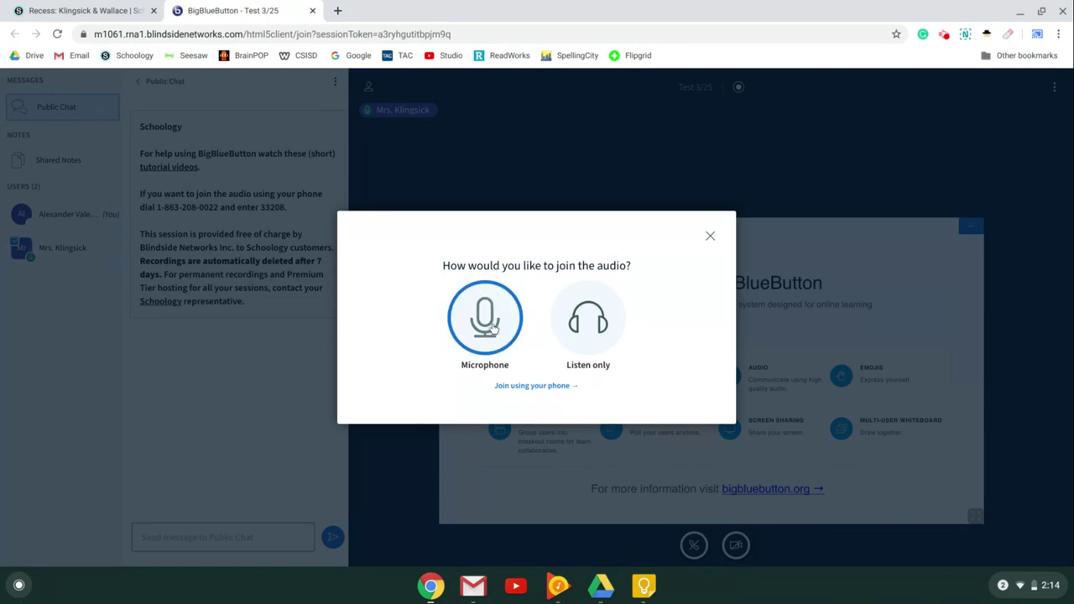
Step: Join audio by microphone, allow browser microphone access, and confirm the echo test was heard
{"action": "left_click", "coordinate": [493, 329]}
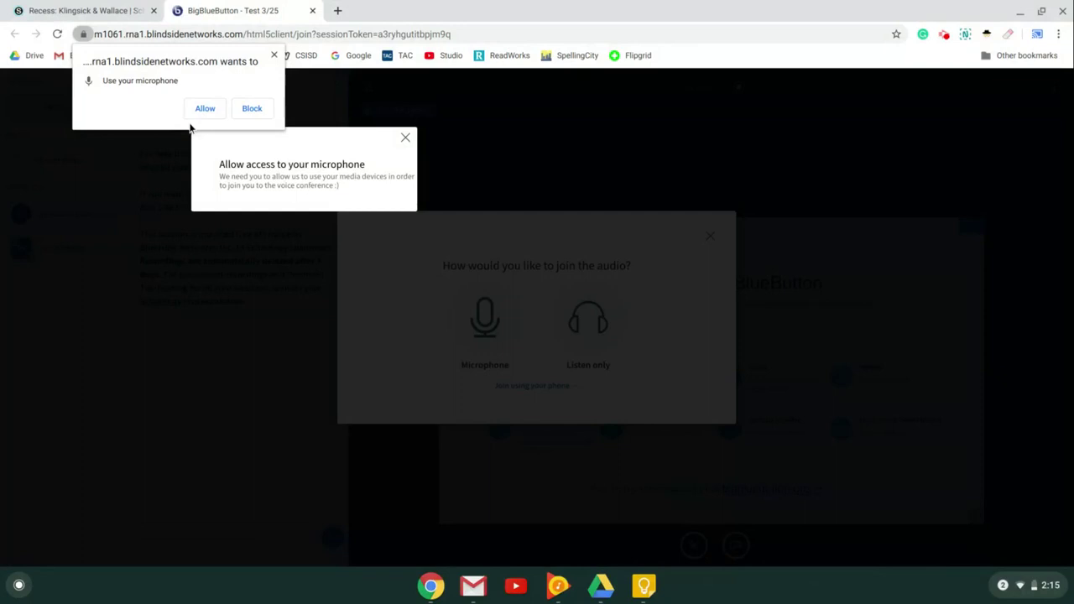
{"action": "left_click", "coordinate": [201, 109]}
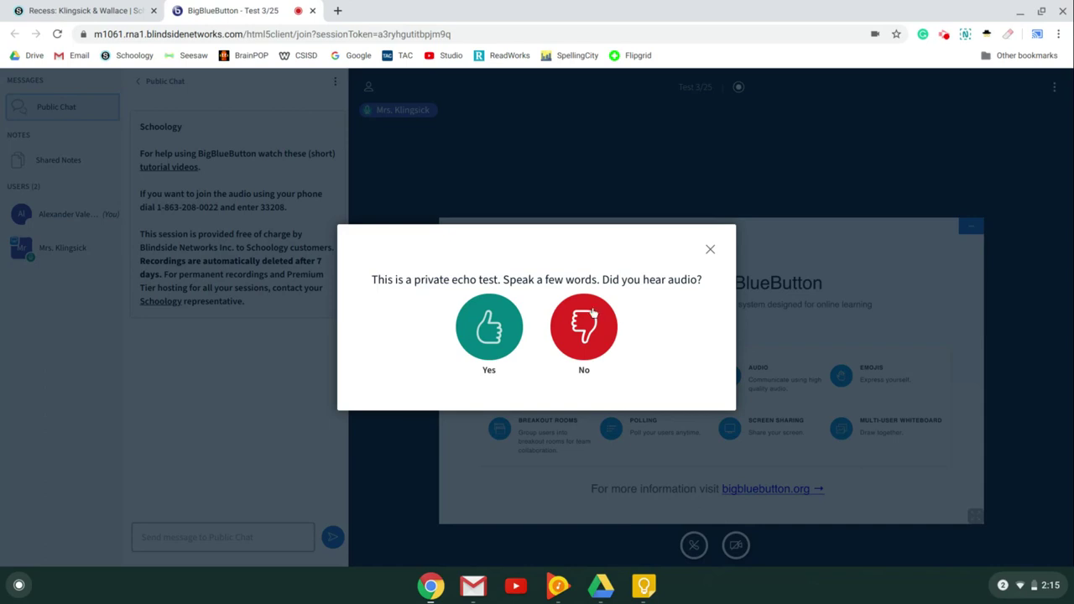
{"action": "left_click", "coordinate": [498, 350]}
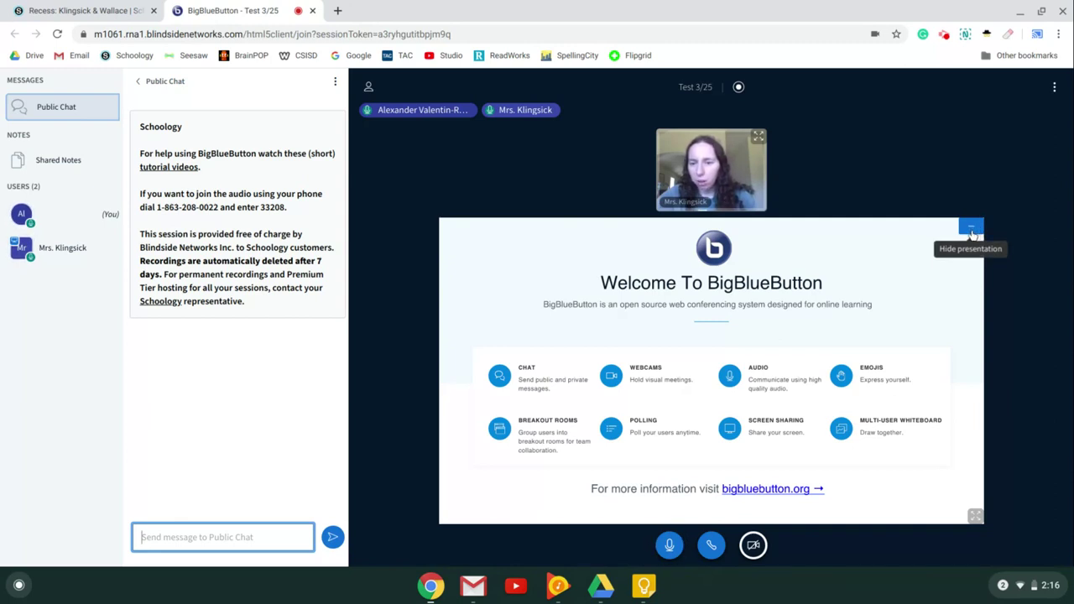
Step: Hide the welcome presentation and collapse the Public Chat panel
{"action": "left_click", "coordinate": [971, 234]}
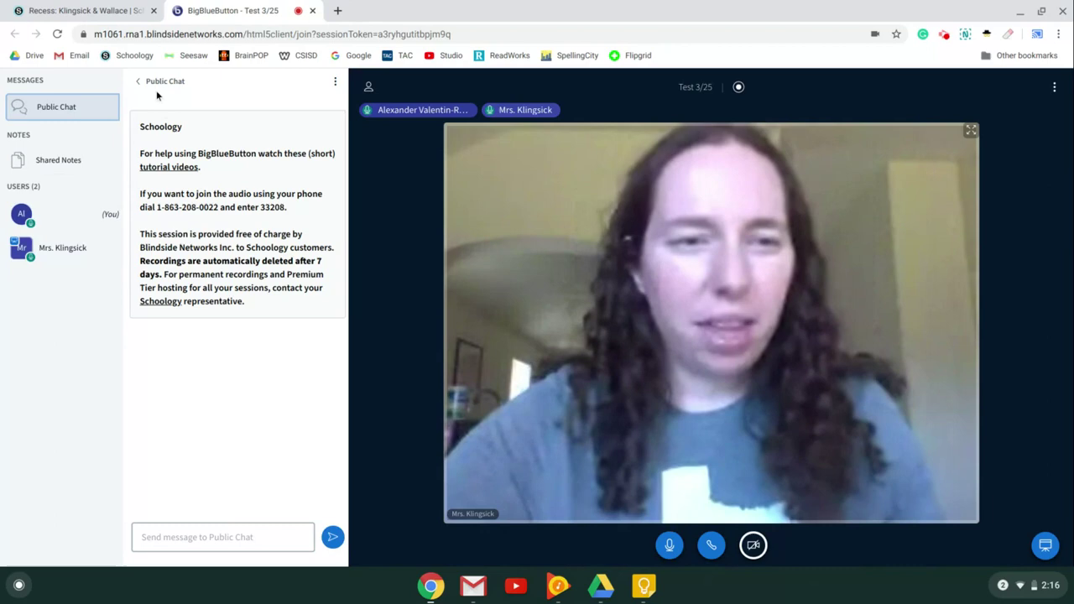
{"action": "left_click", "coordinate": [158, 83]}
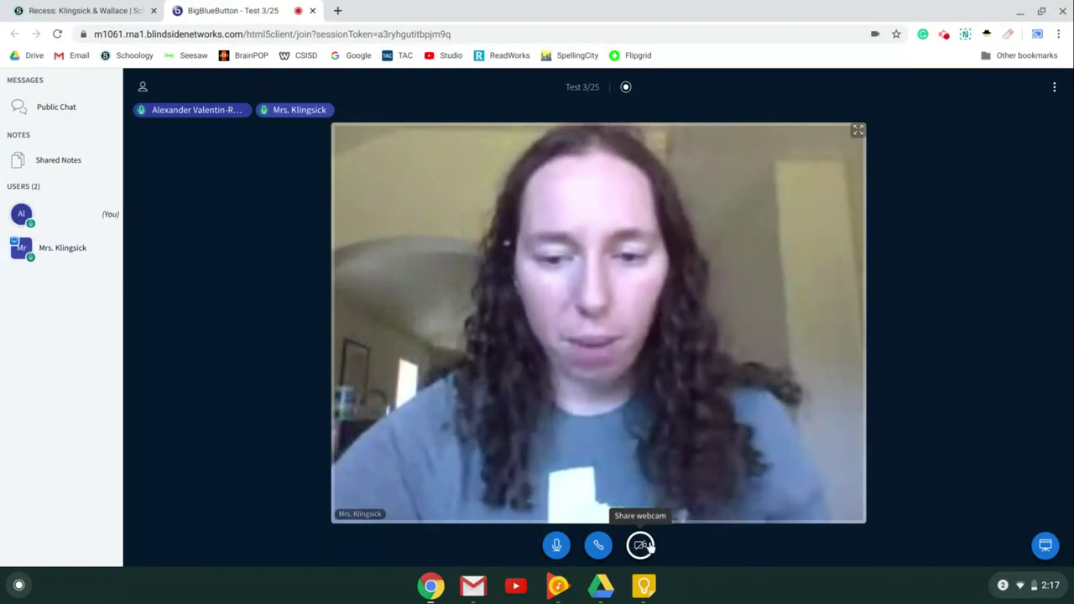
Step: Share the webcam, allowing browser camera access, and start broadcasting from Webcam settings
{"action": "left_click", "coordinate": [641, 547]}
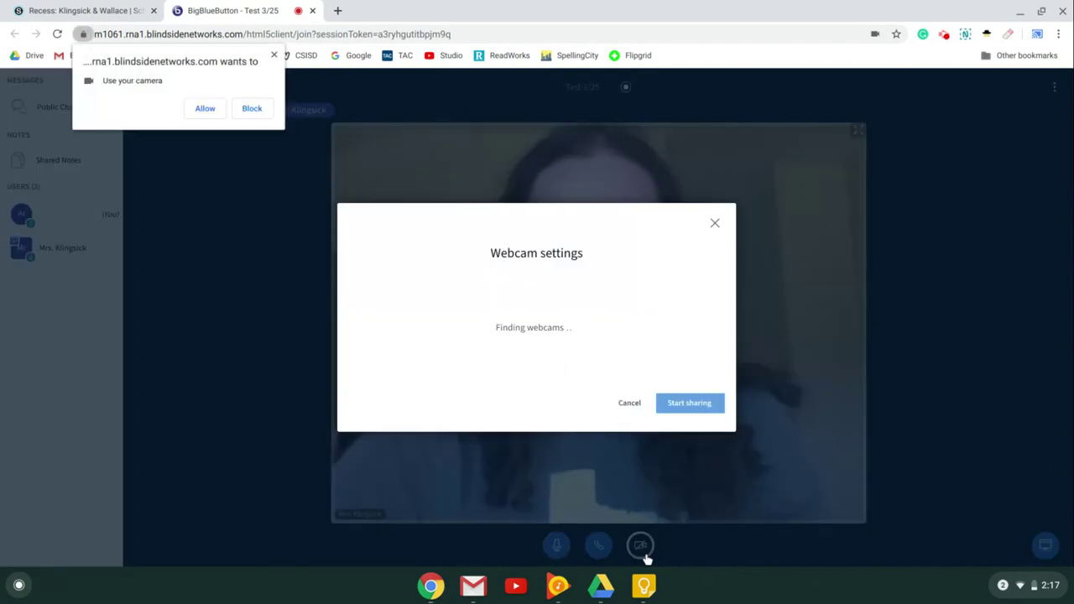
{"action": "left_click", "coordinate": [204, 108]}
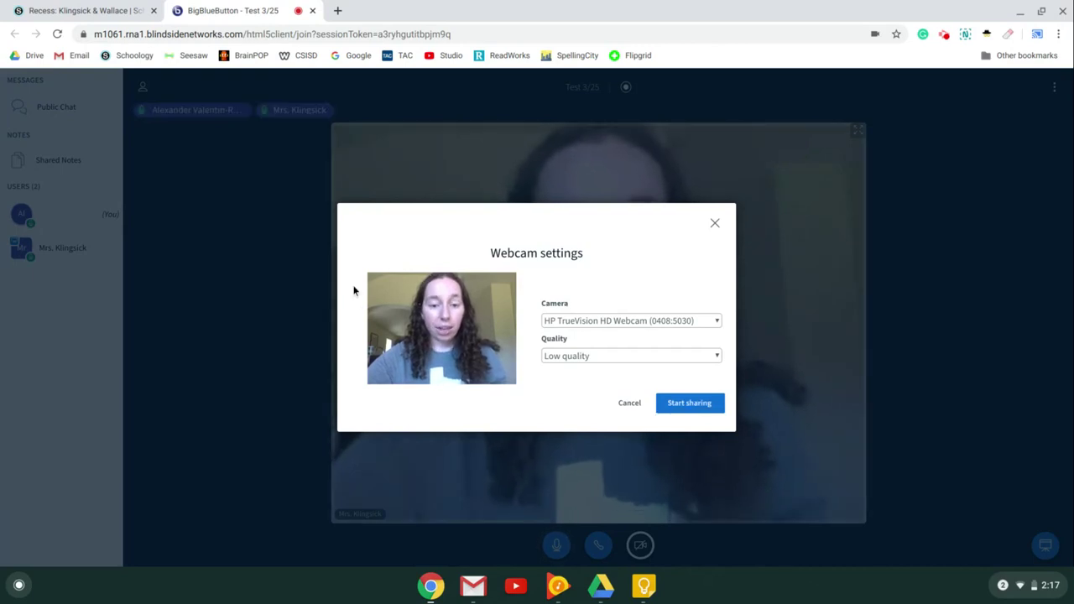
{"action": "left_click", "coordinate": [703, 406]}
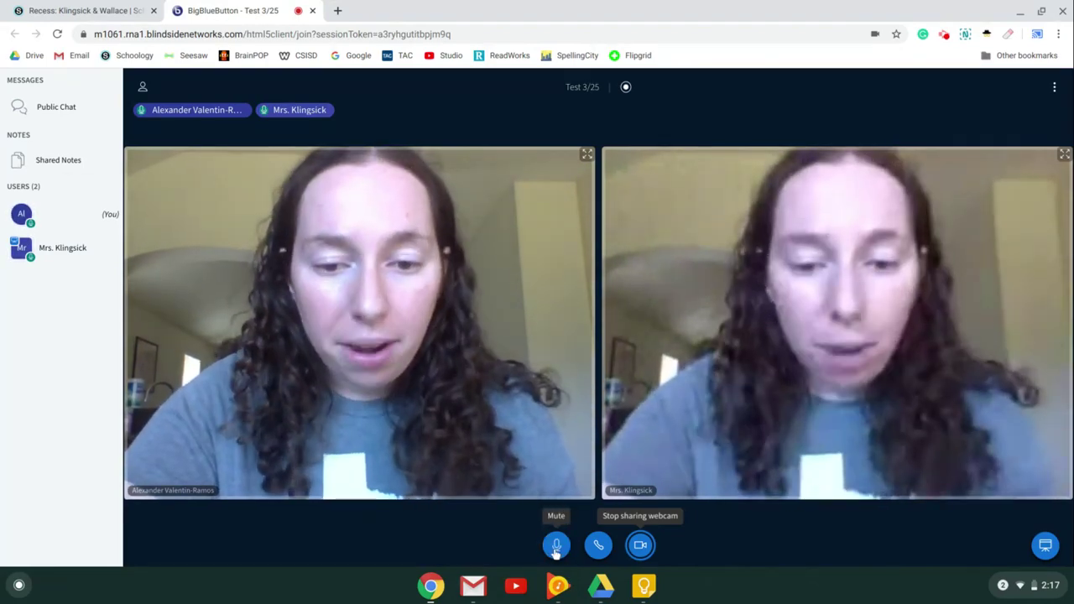
Step: Toggle the microphone mute off and on, restart the webcam share, then leave audio
{"action": "left_click", "coordinate": [556, 546]}
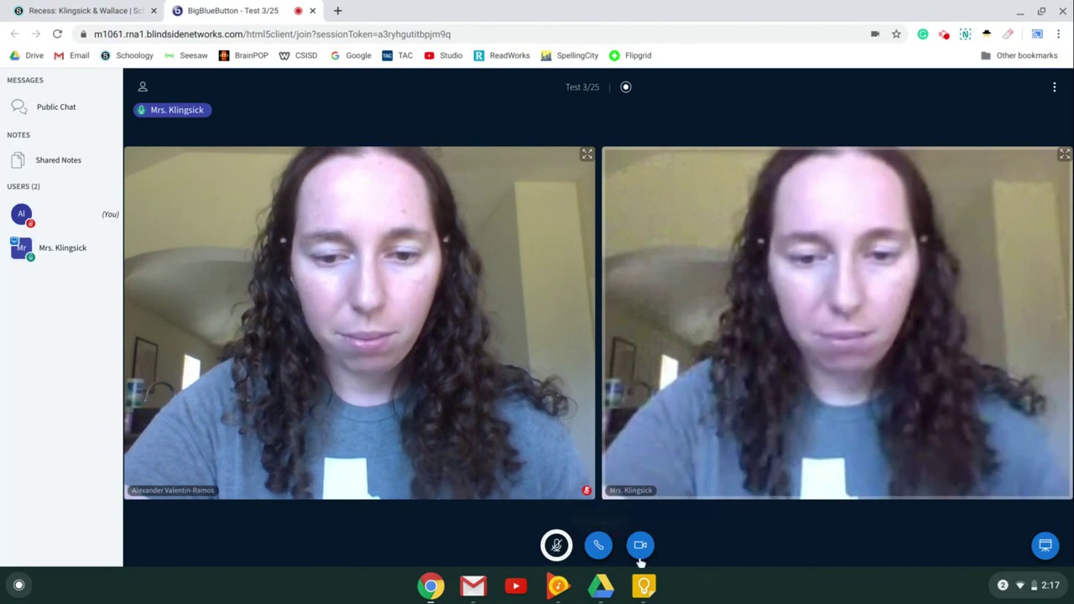
{"action": "left_click", "coordinate": [554, 543]}
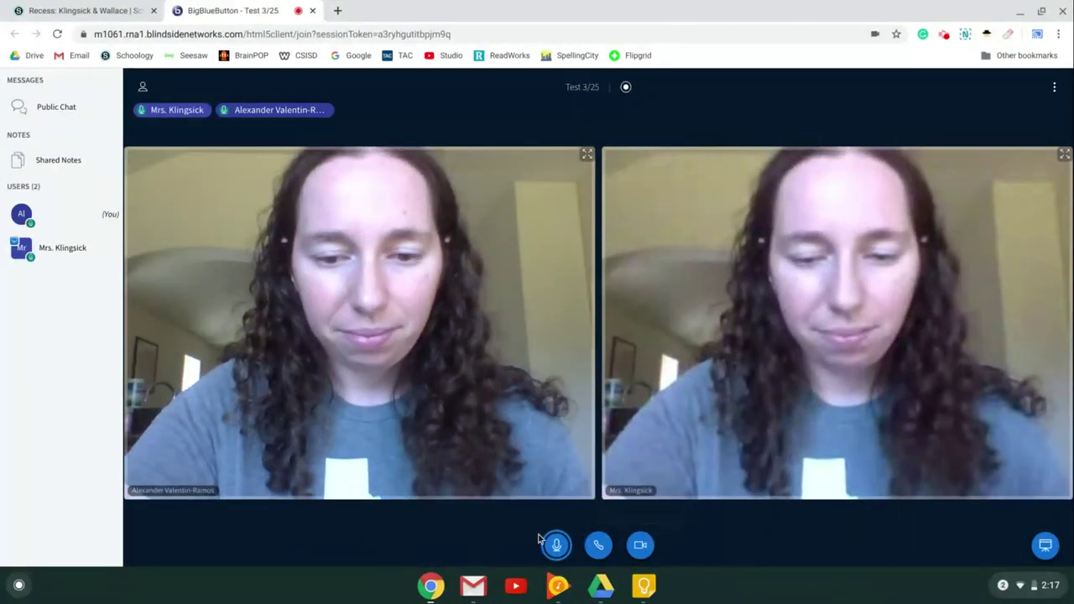
{"action": "left_click", "coordinate": [641, 547]}
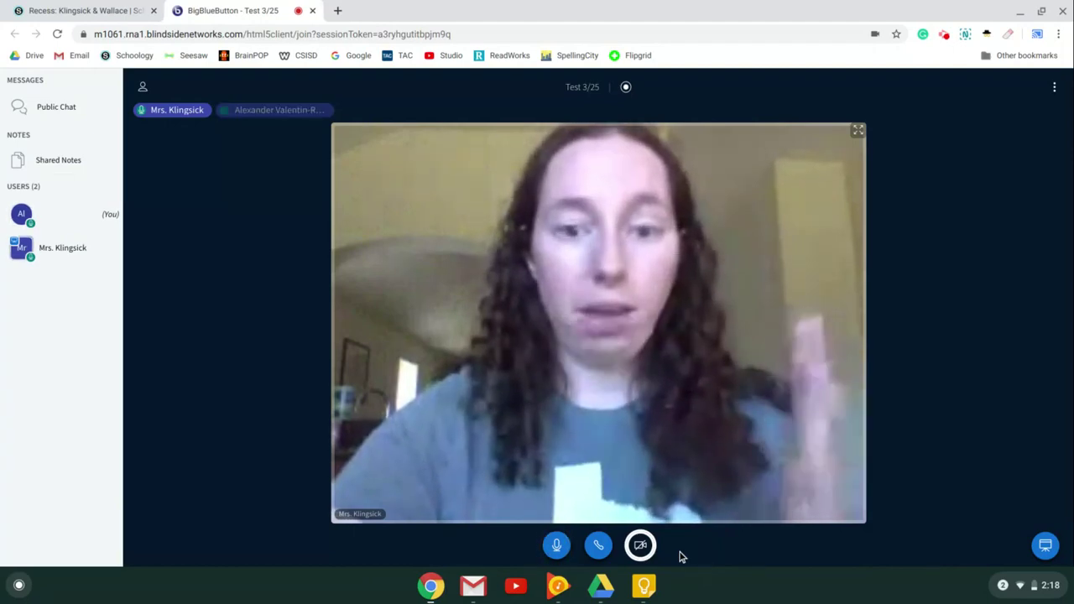
{"action": "left_click", "coordinate": [640, 545]}
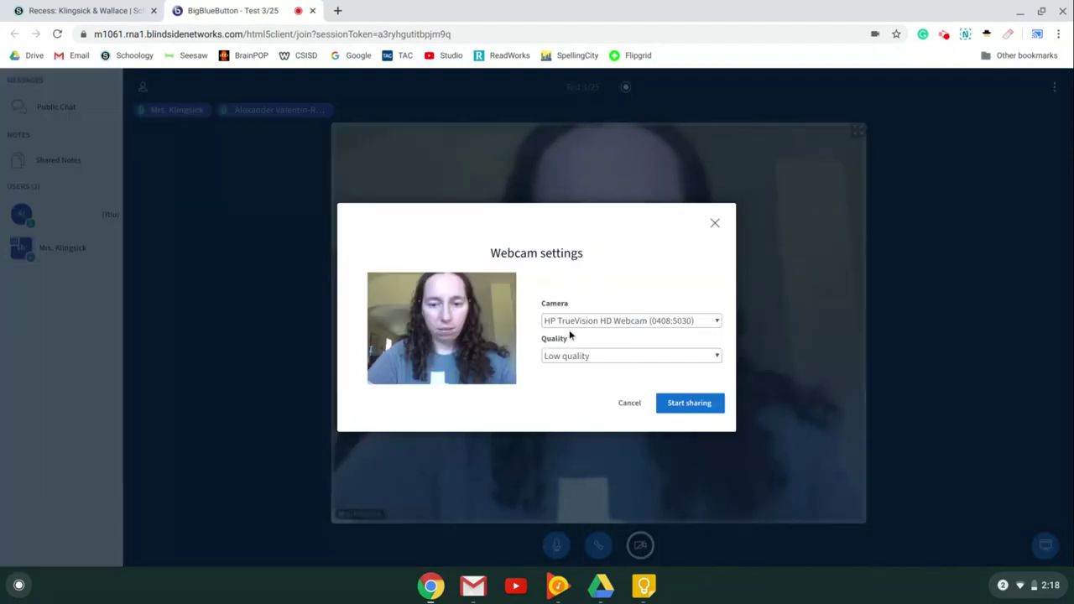
{"action": "left_click", "coordinate": [663, 406]}
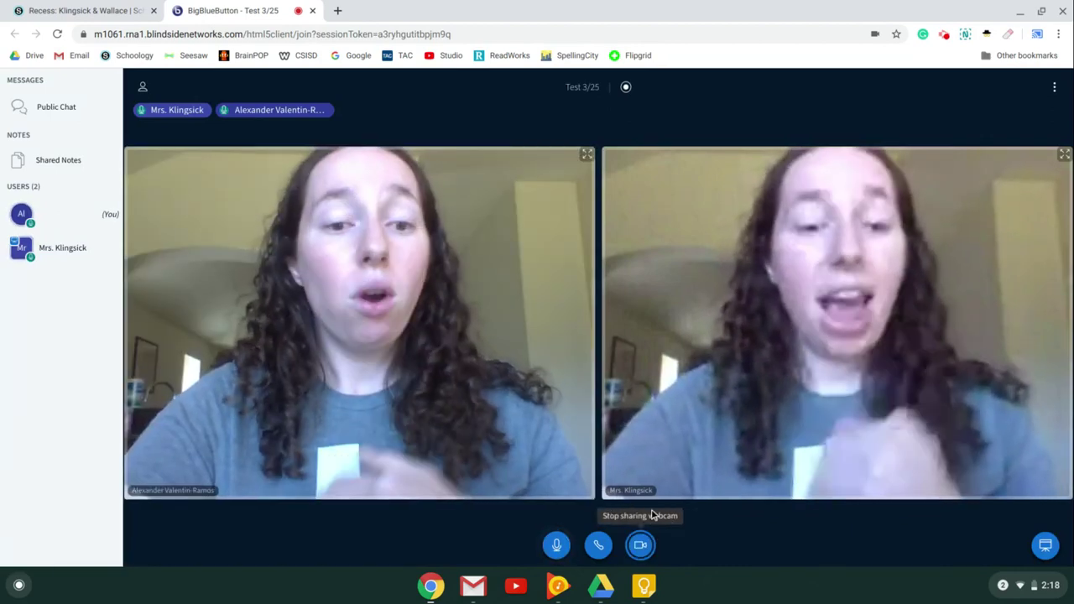
{"action": "left_click", "coordinate": [599, 546]}
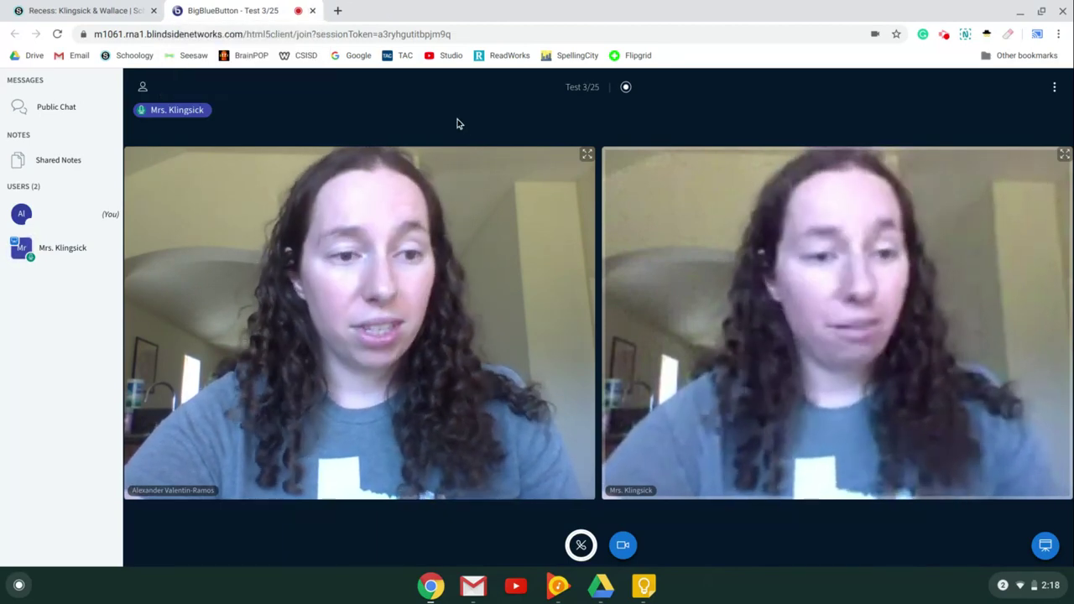
Step: Close the BigBlueButton tab to return to the Schoology conferences page
{"action": "left_click", "coordinate": [312, 10]}
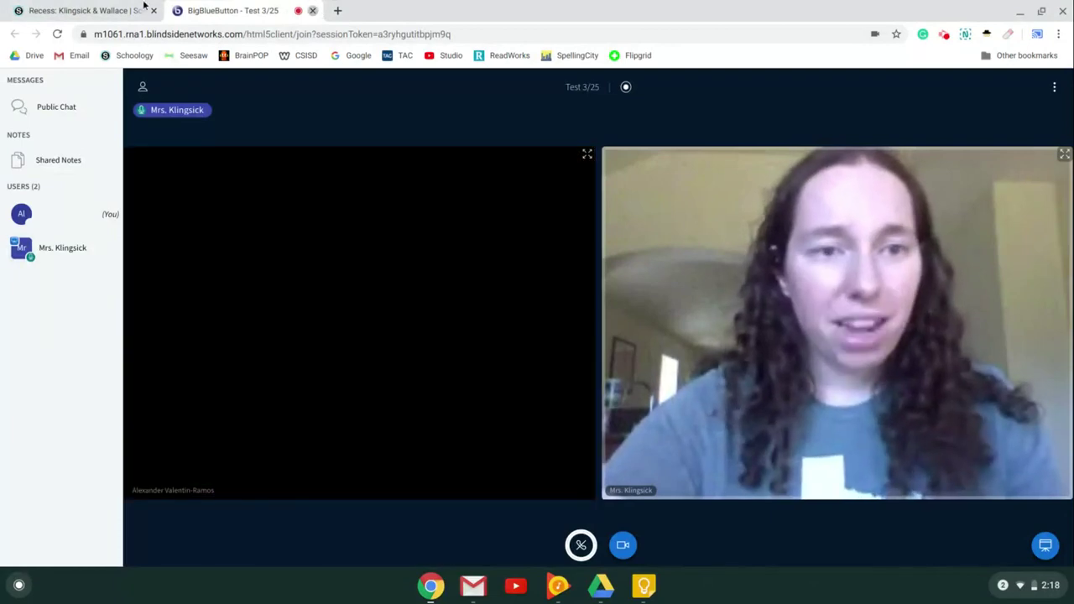